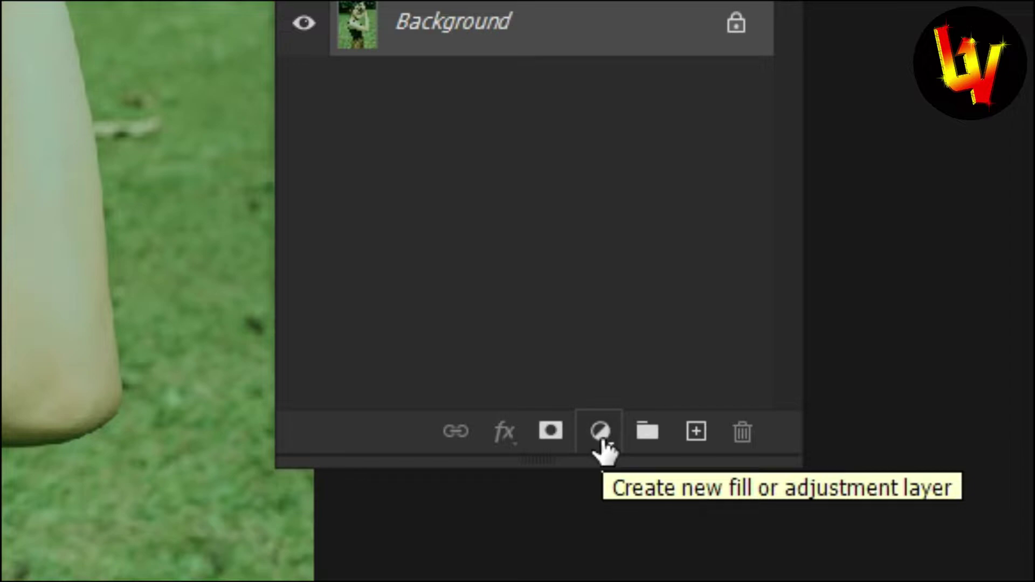
Add a Curves adjustment layer above the Background and move its Properties panel off the photo
click(601, 440)
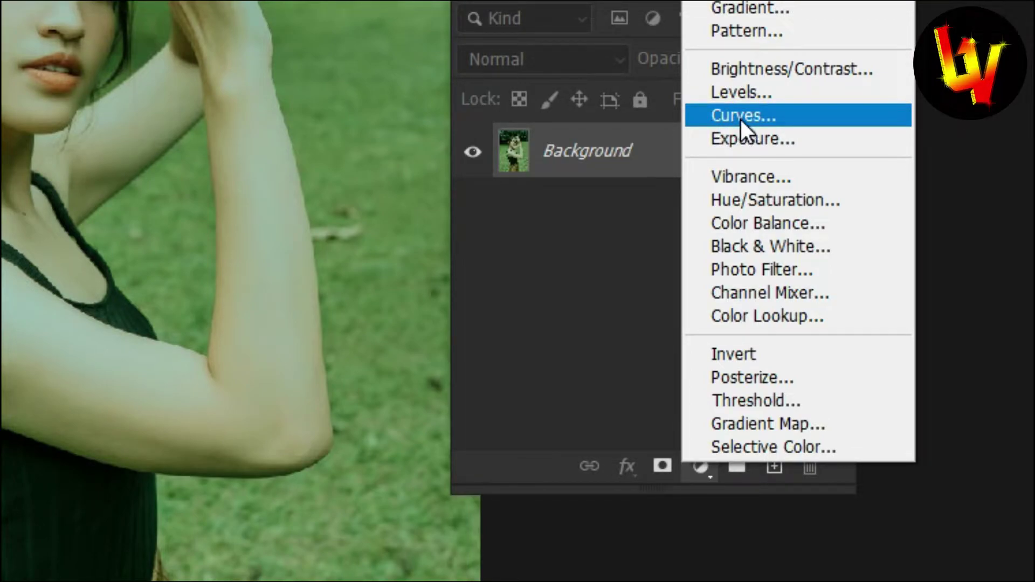
click(741, 115)
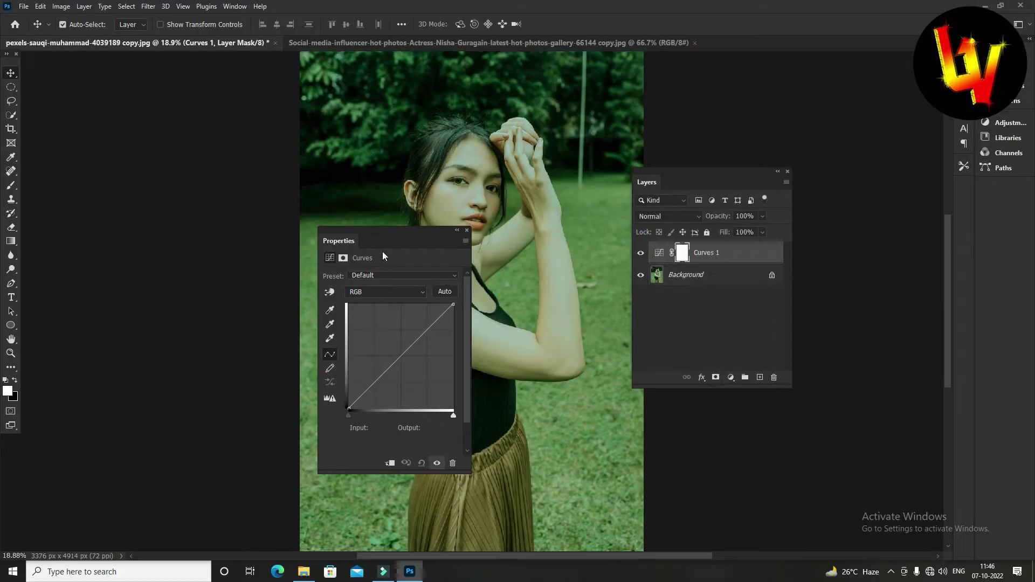
drag(391, 237, 693, 190)
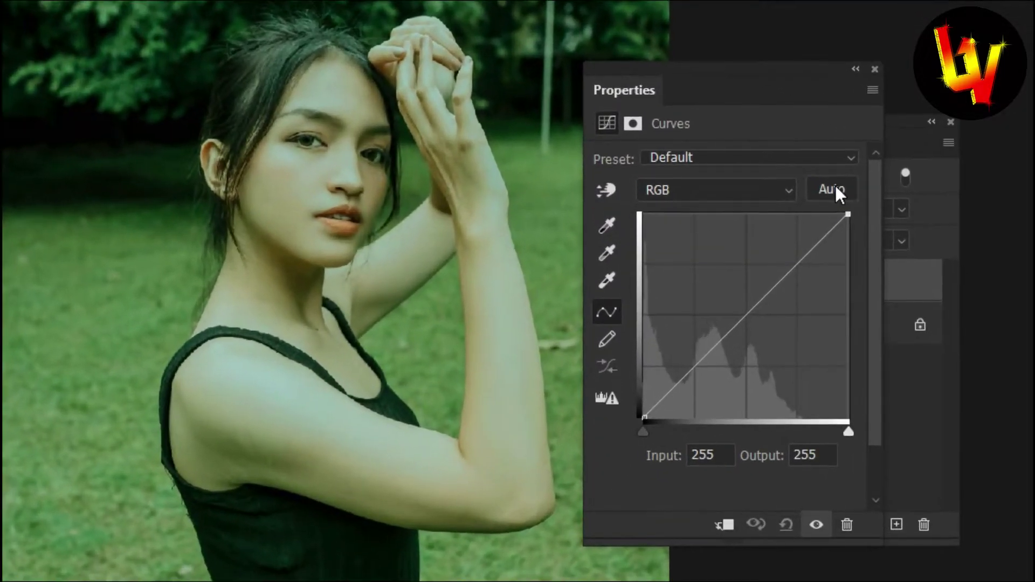
Auto-correct Curves 1 so the RGB curve rises to Input 154, Output 183
click(835, 189)
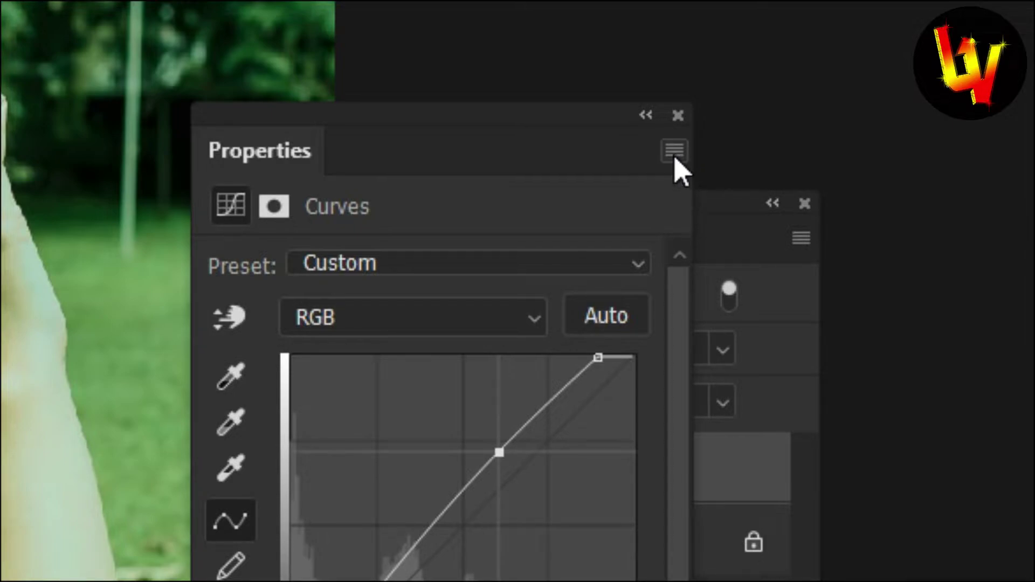
click(674, 152)
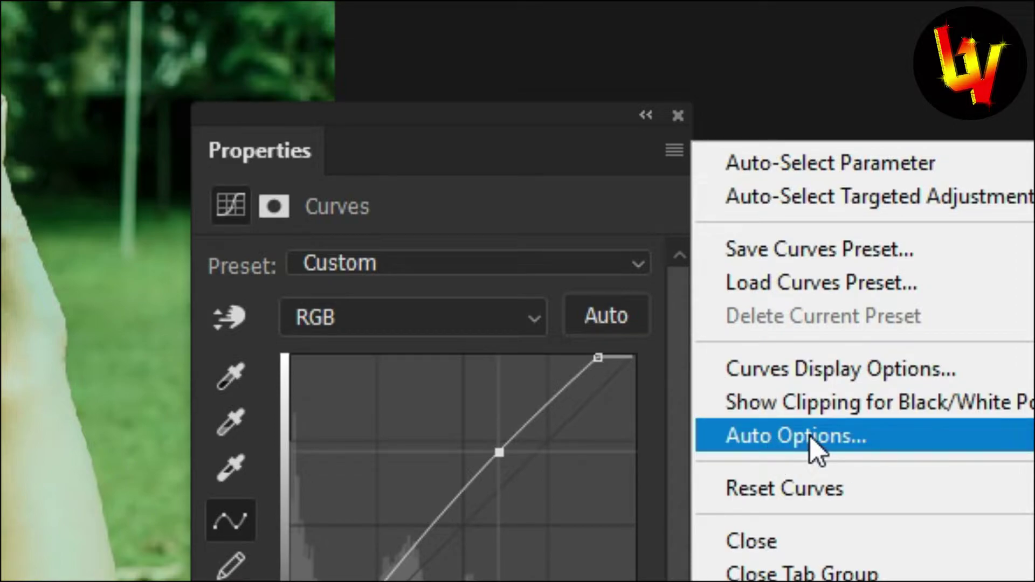
Compare each auto algorithm, then apply Find Dark & Light Colors with Snap Neutral Midtones
click(763, 437)
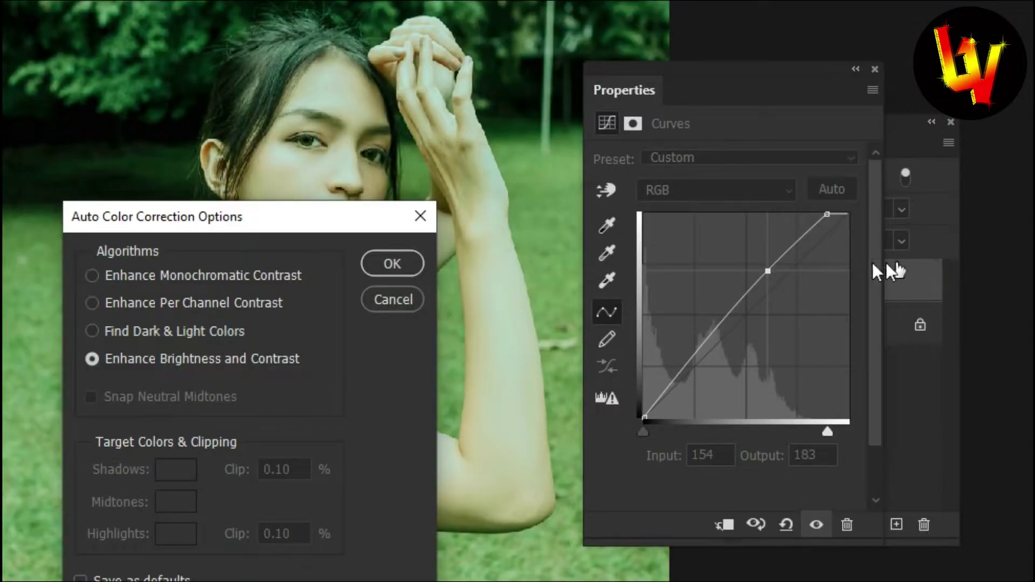
drag(294, 220, 878, 242)
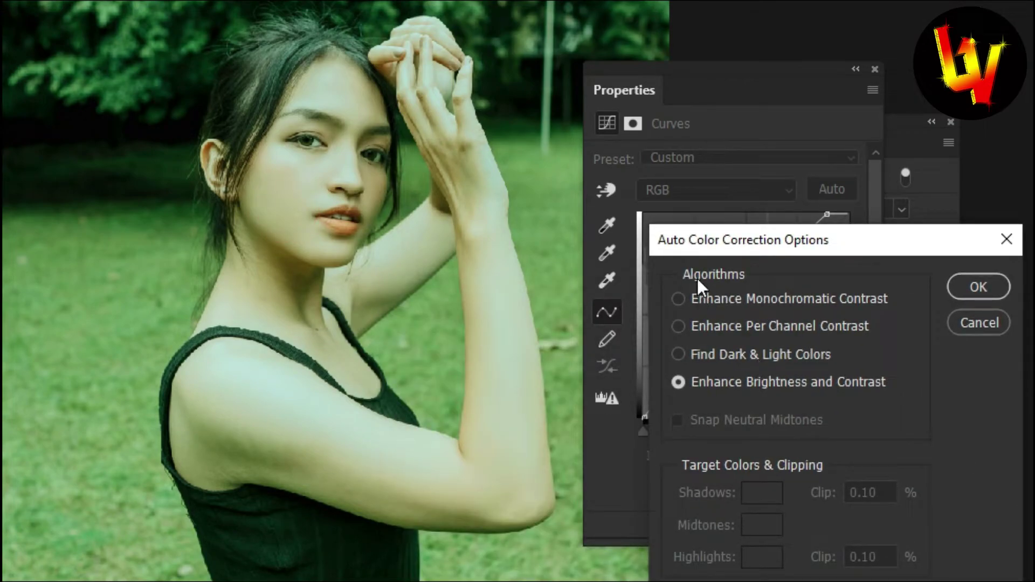
click(677, 297)
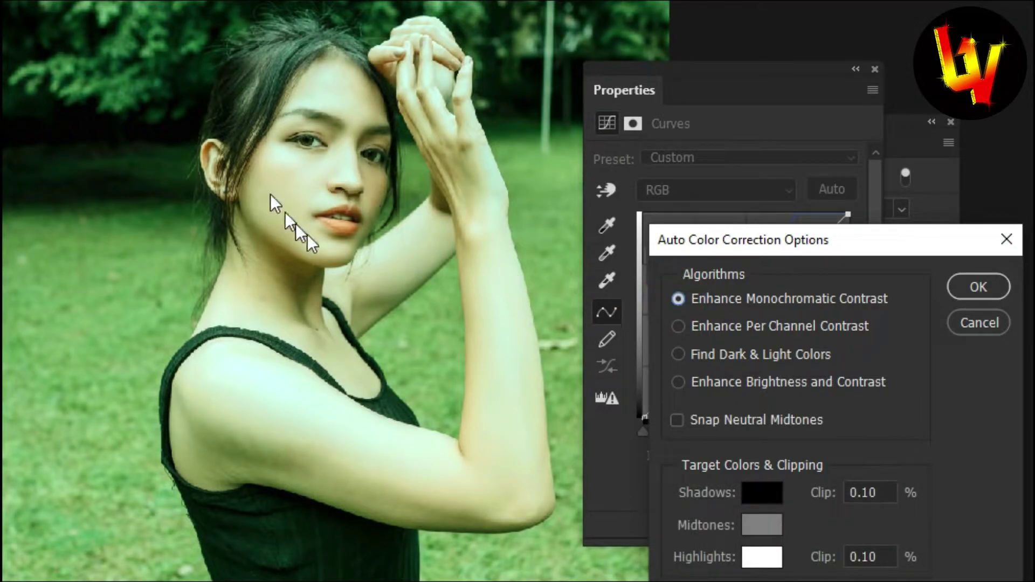
click(678, 326)
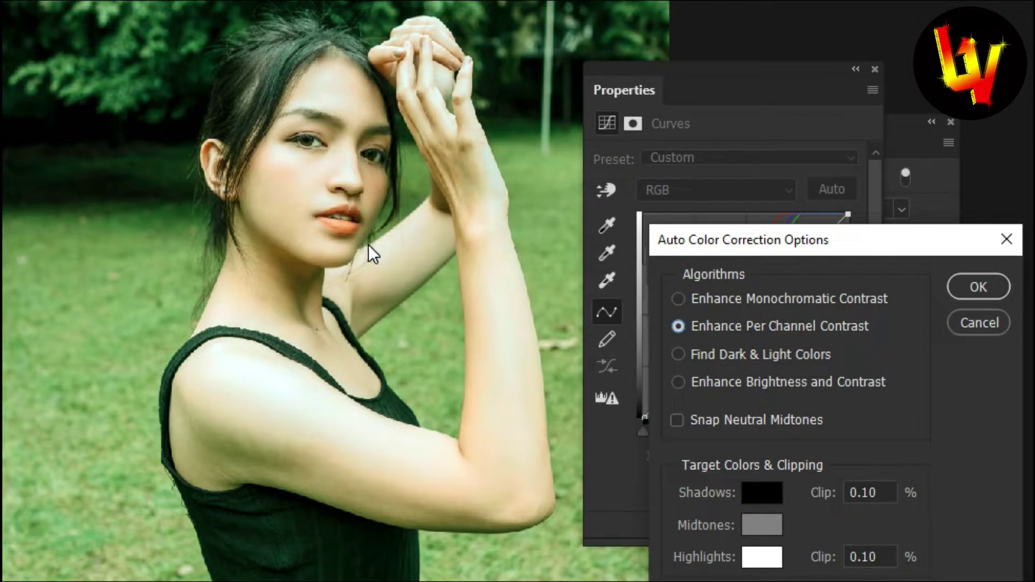
click(677, 355)
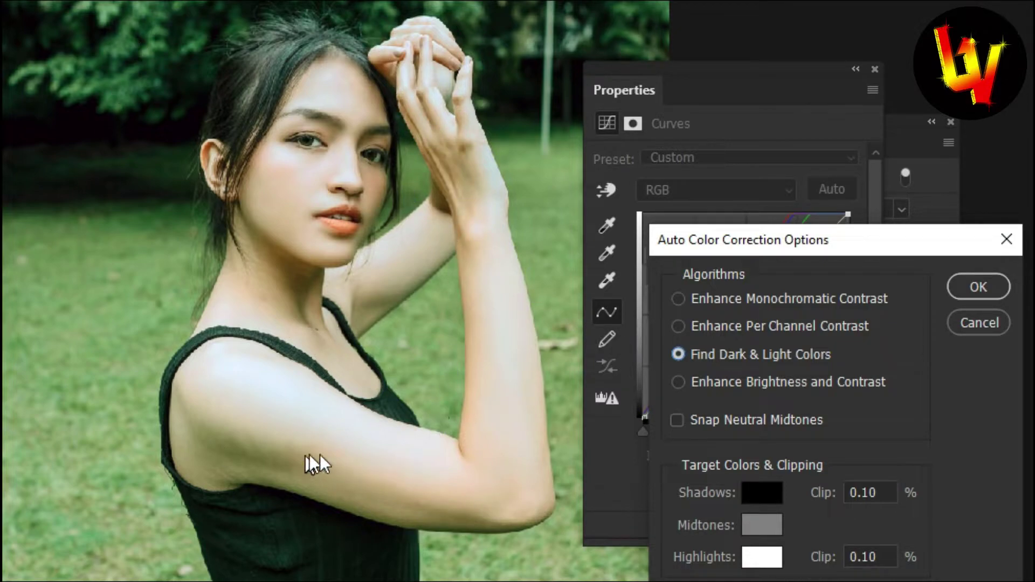
click(678, 383)
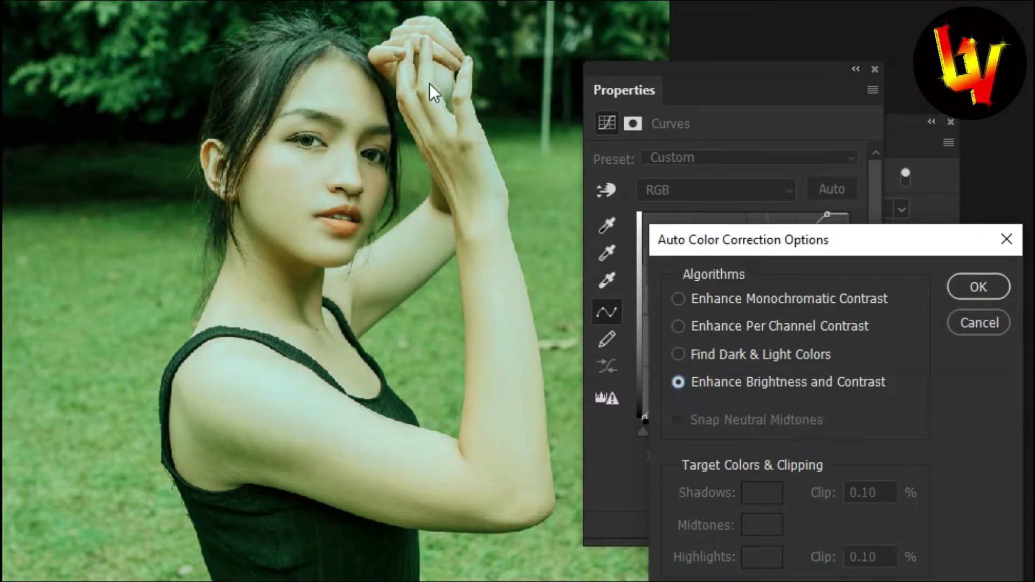
click(678, 353)
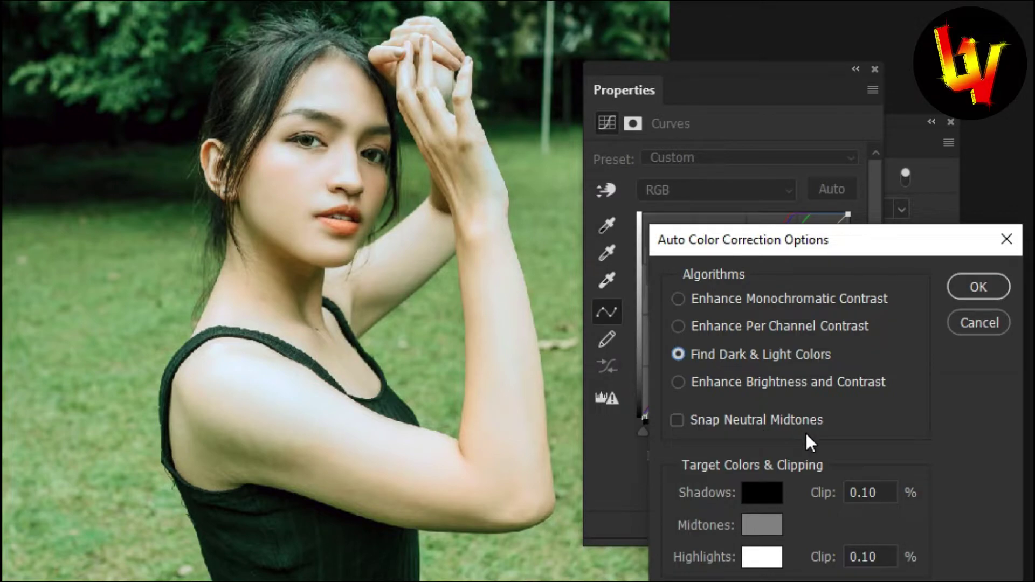
click(677, 419)
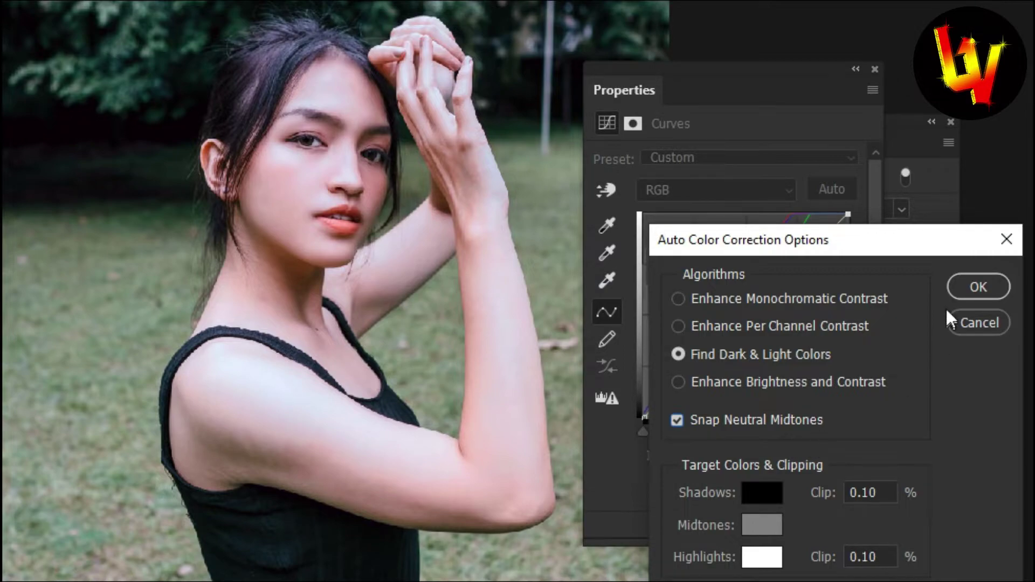
click(976, 287)
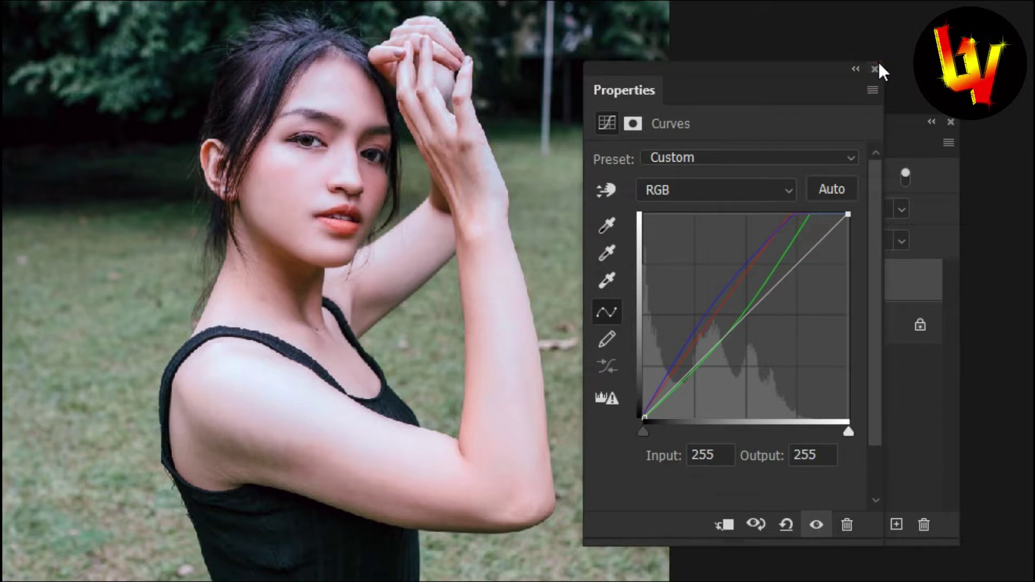
Close the Curves settings and toggle Curves 1 off and on to compare, leaving it visible
click(878, 60)
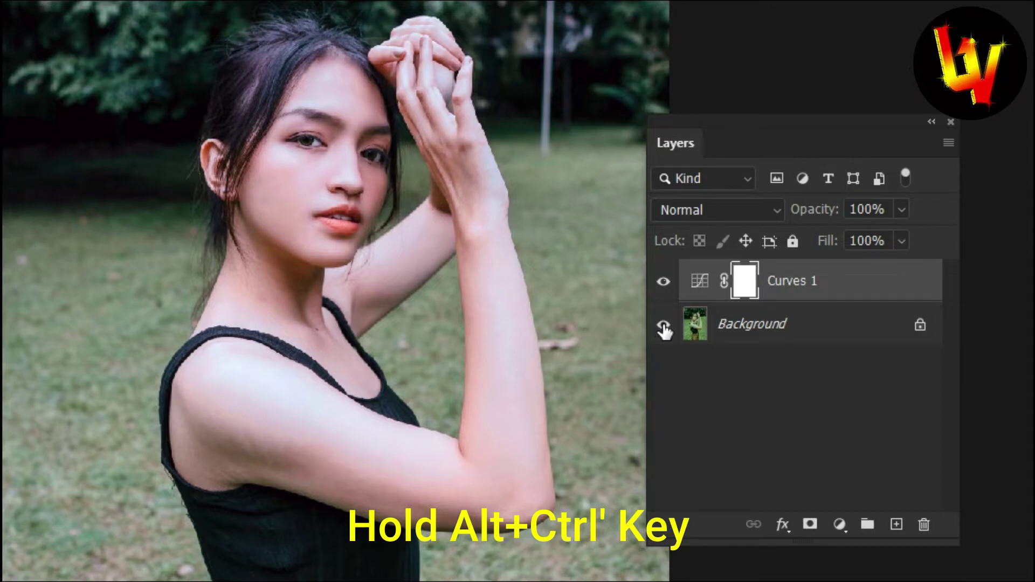
ctrl+alt+click(663, 325)
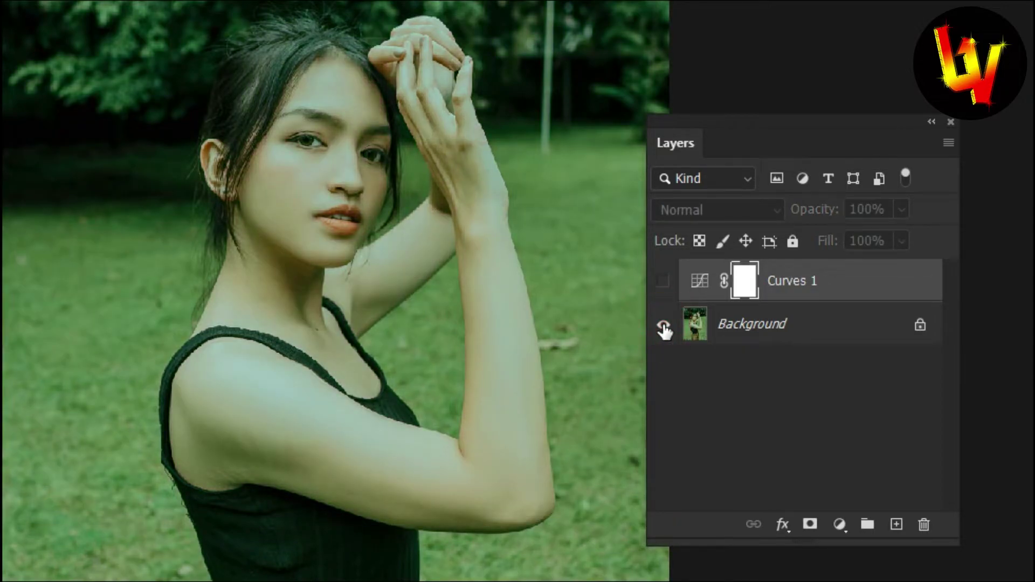
ctrl+alt+click(663, 325)
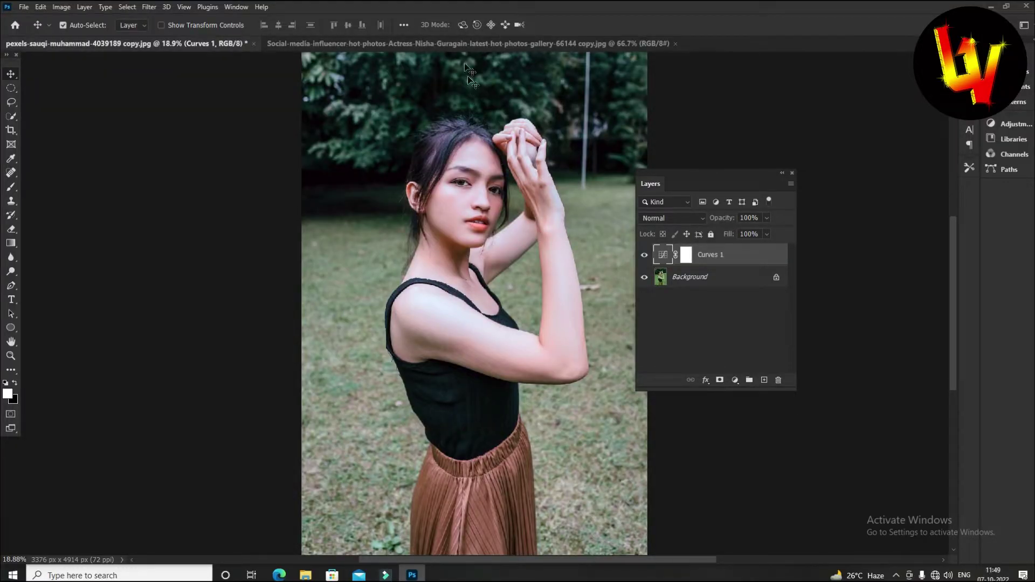
Switch to the second portrait and give it its own Curves adjustment layer
click(464, 42)
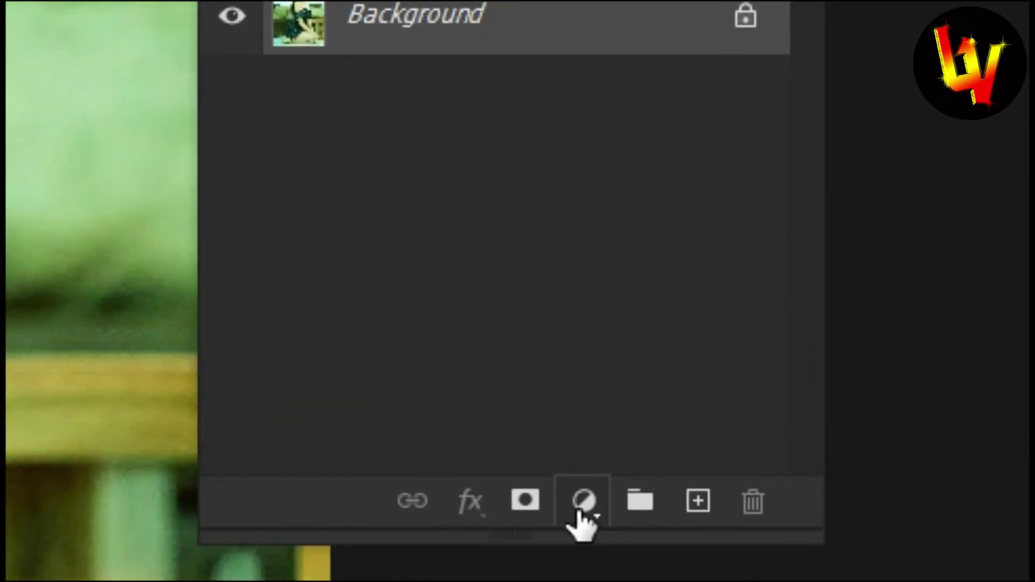
click(580, 511)
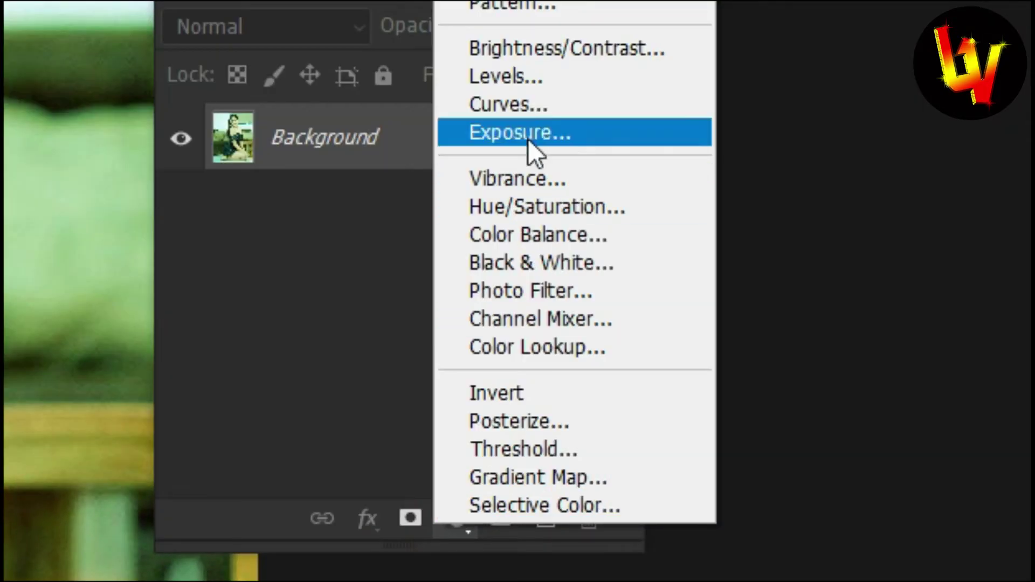
click(528, 104)
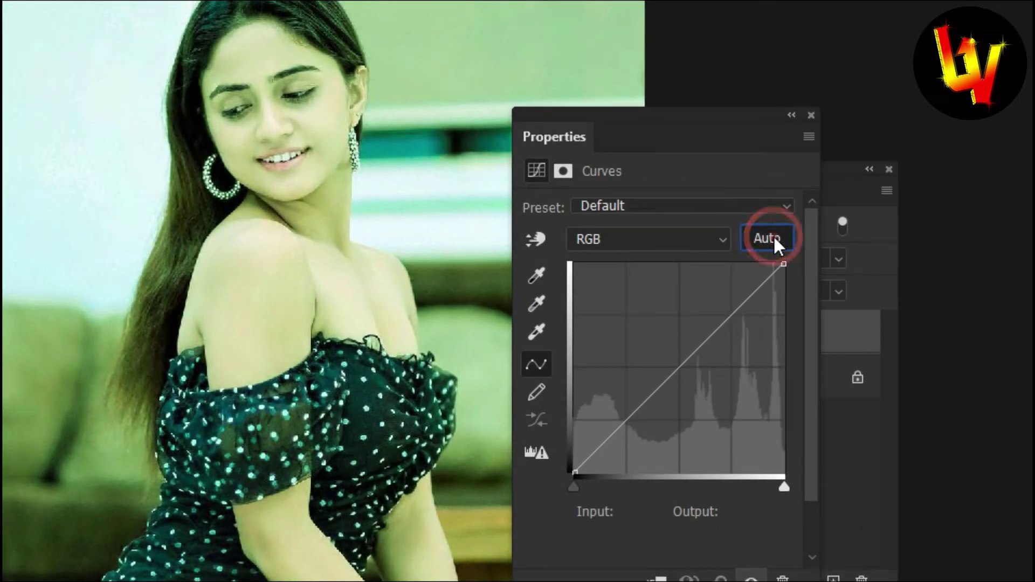
Auto-correct the second Curves layer and set Auto Options to Find Dark & Light Colors with Snap Neutral Midtones
click(774, 238)
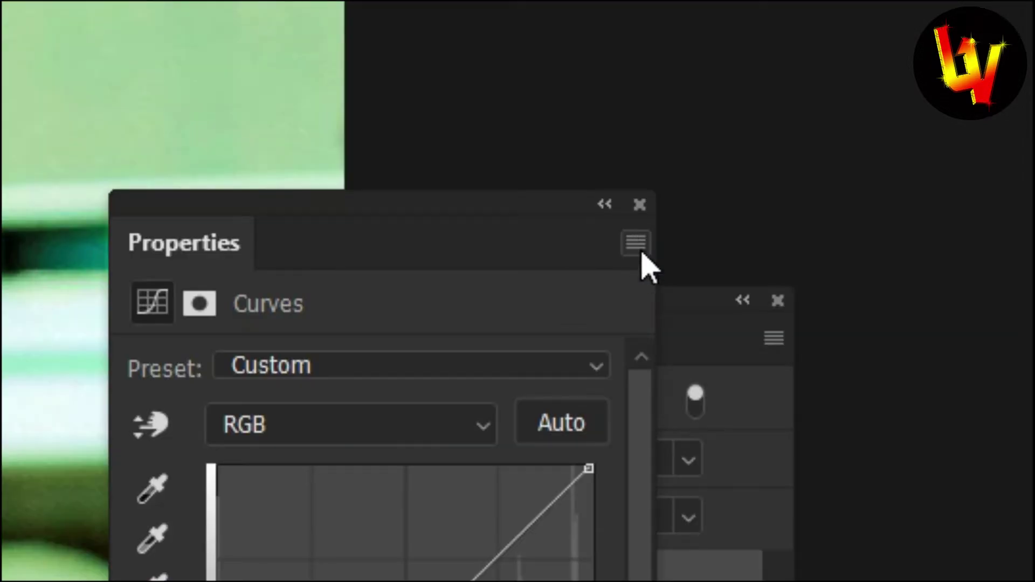
click(640, 248)
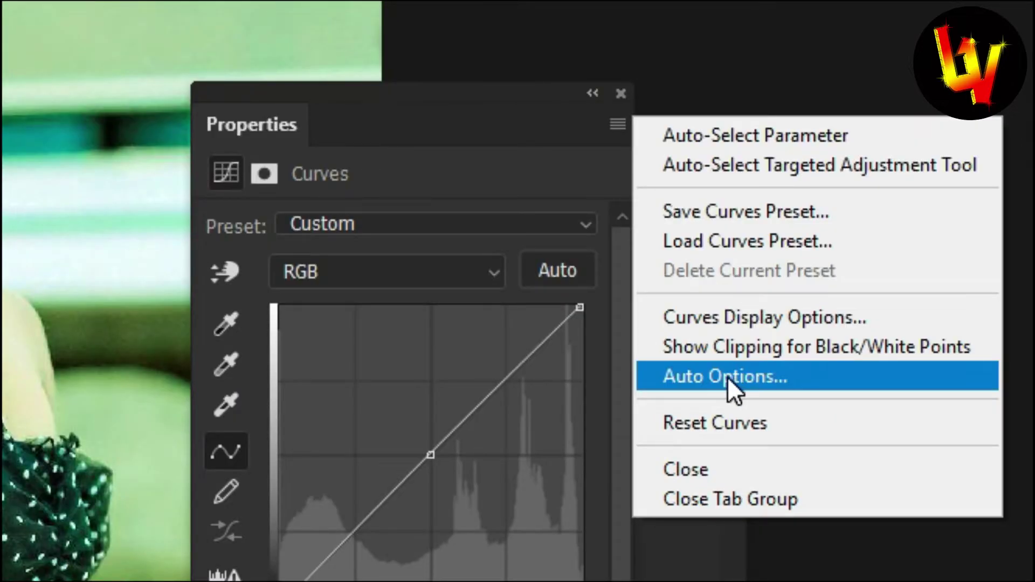
click(726, 376)
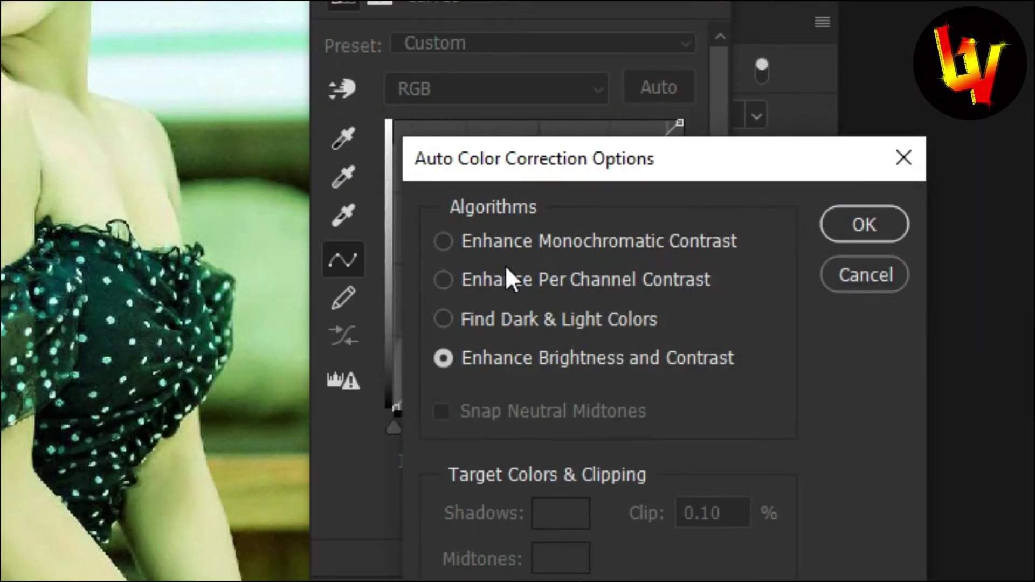
click(443, 318)
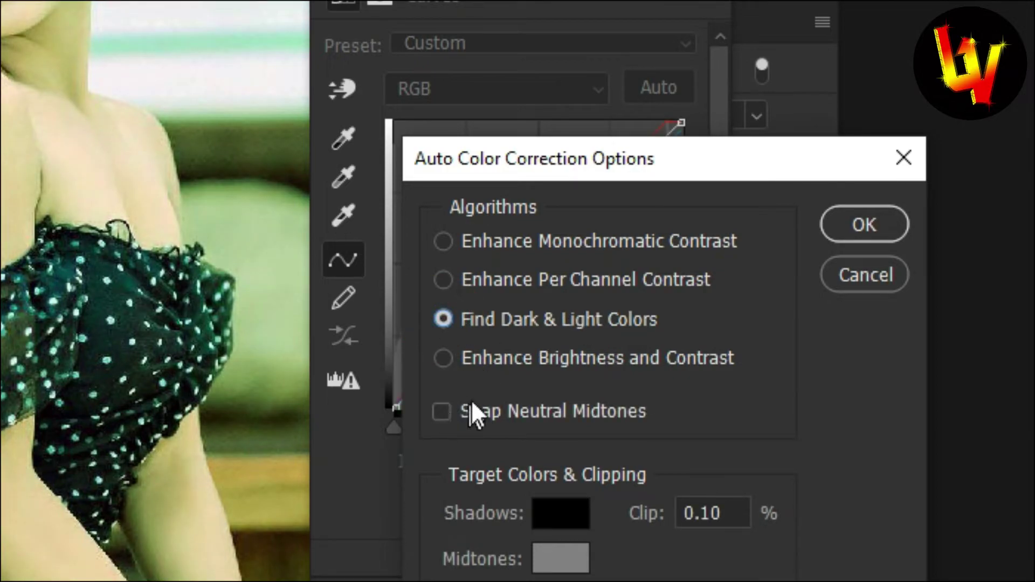
click(438, 412)
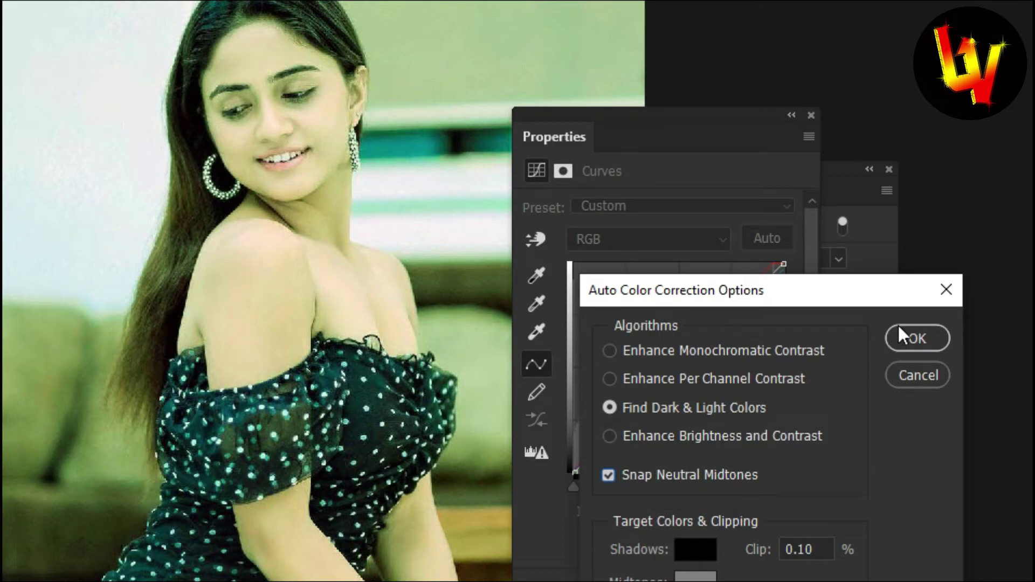
Confirm the auto options and sample the background wall with the Set Gray Point eyedropper
click(914, 336)
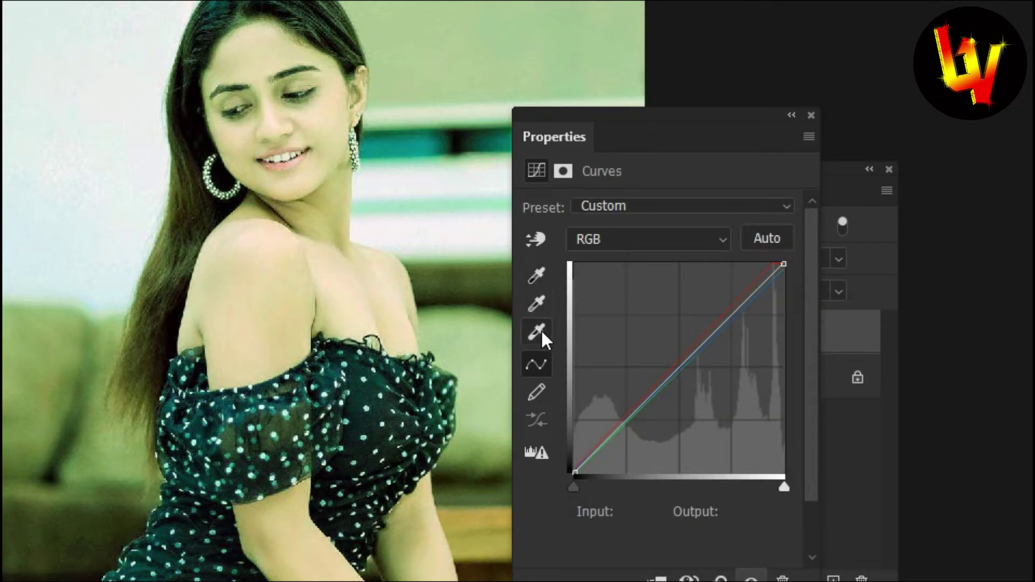
click(537, 299)
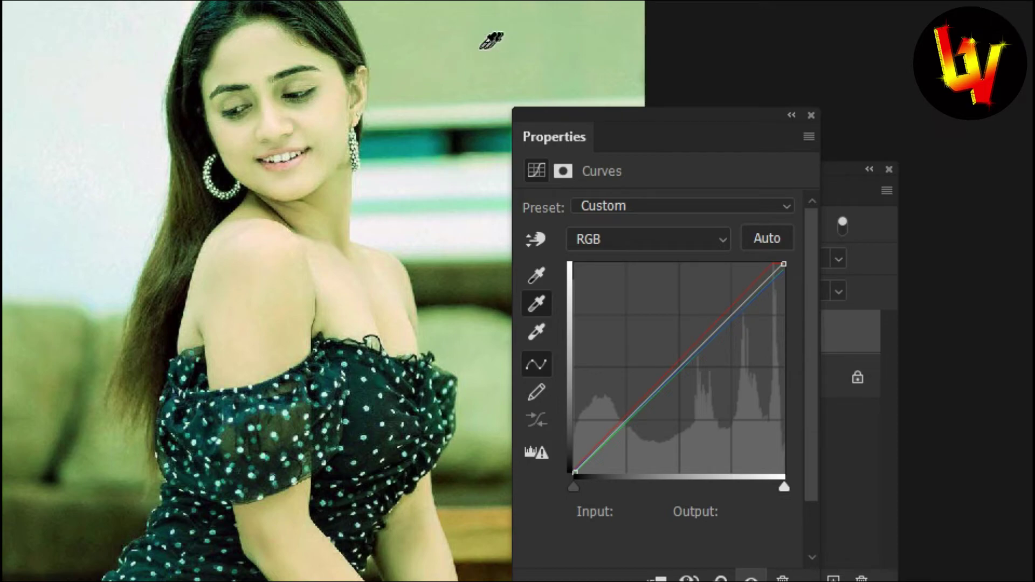
click(45, 85)
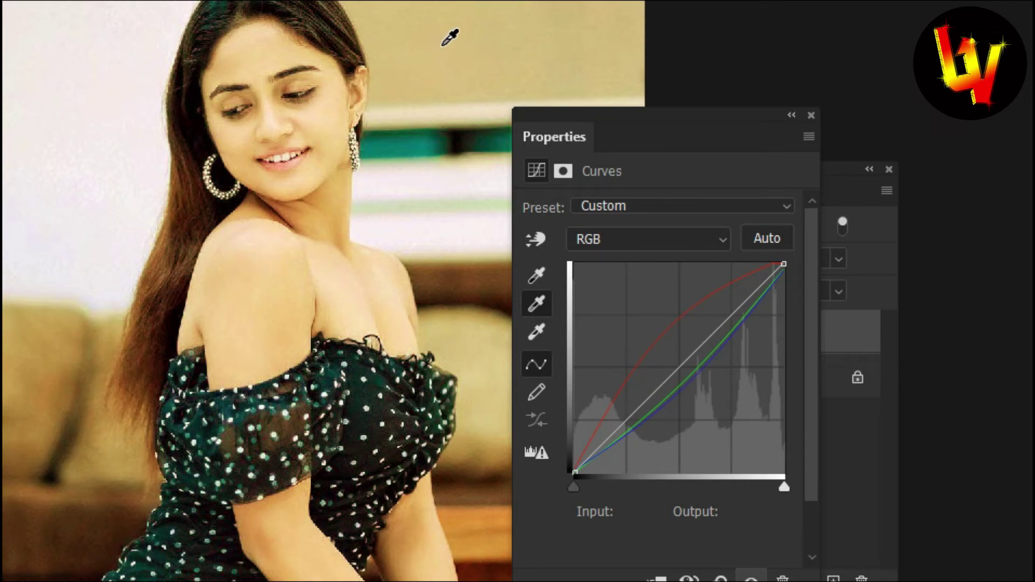
click(440, 43)
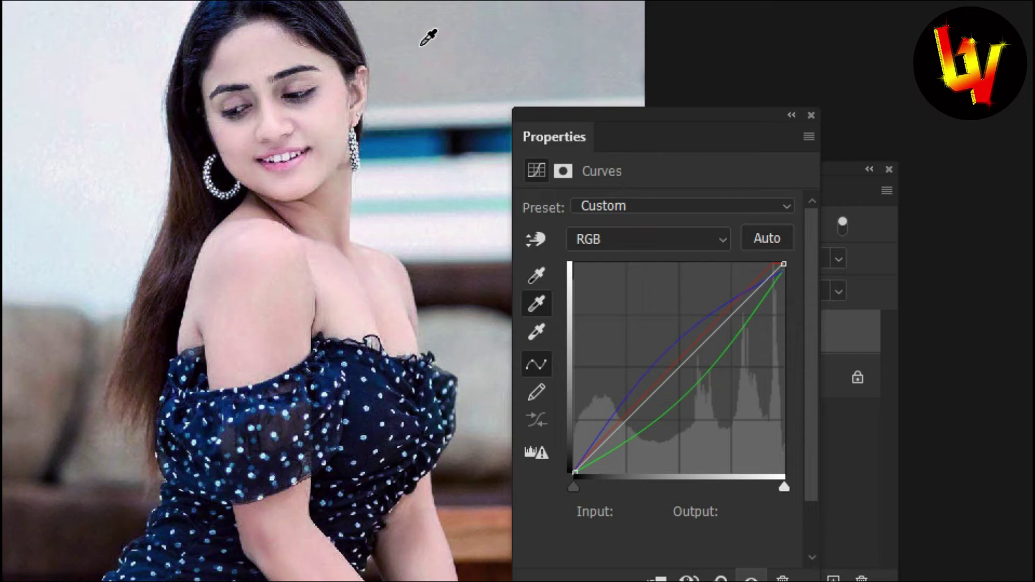
Undo the warm-to-cool result, test the shoulder skin, undo again, and resample the background as gray
key(ctrl+z)
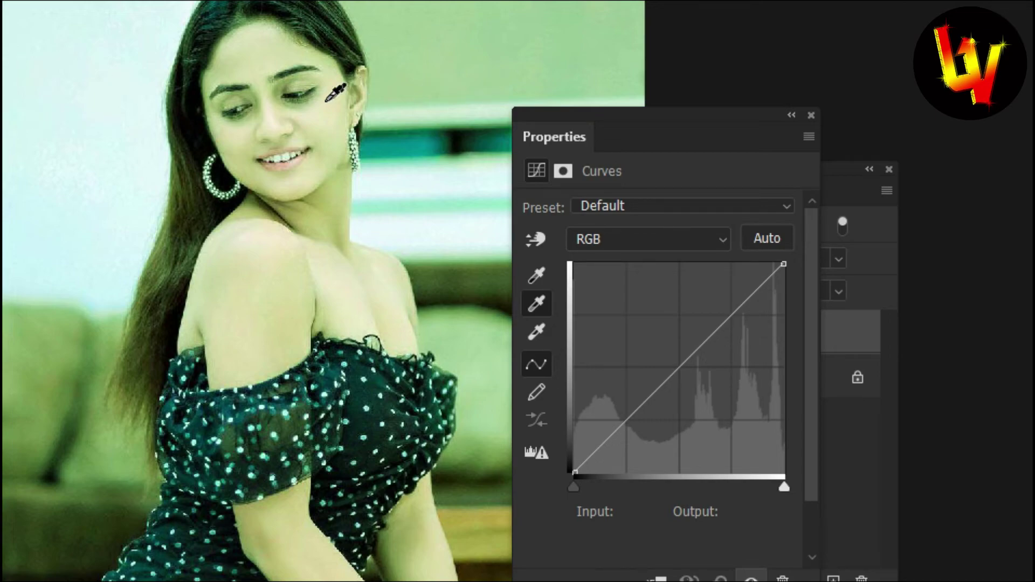
click(273, 267)
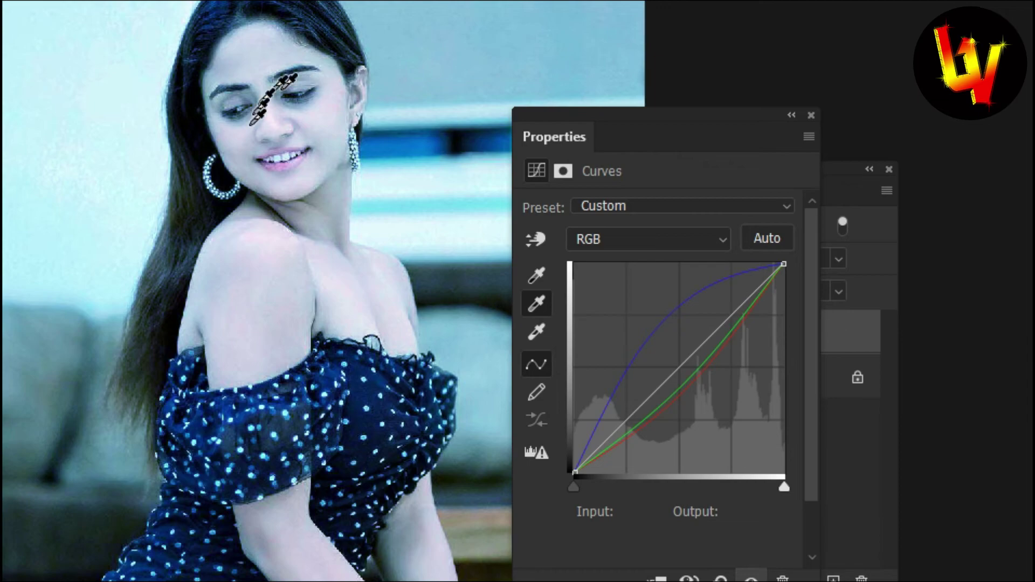
key(ctrl+z)
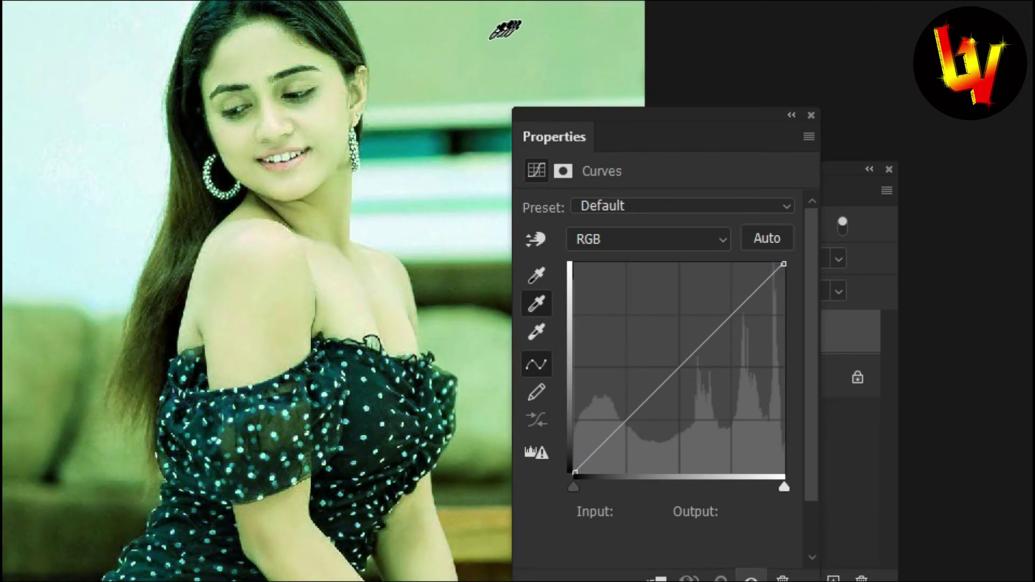
click(443, 36)
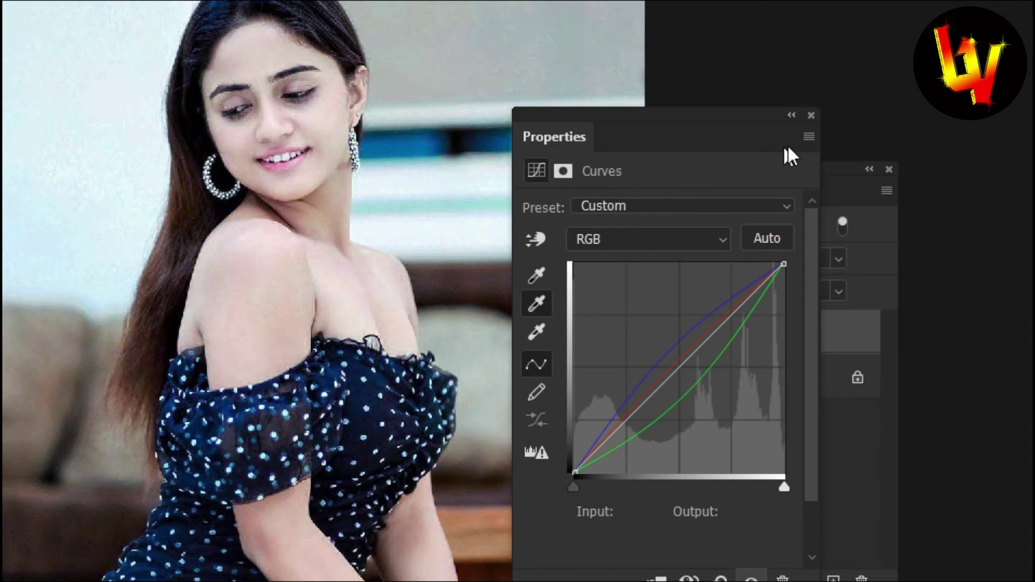
click(811, 115)
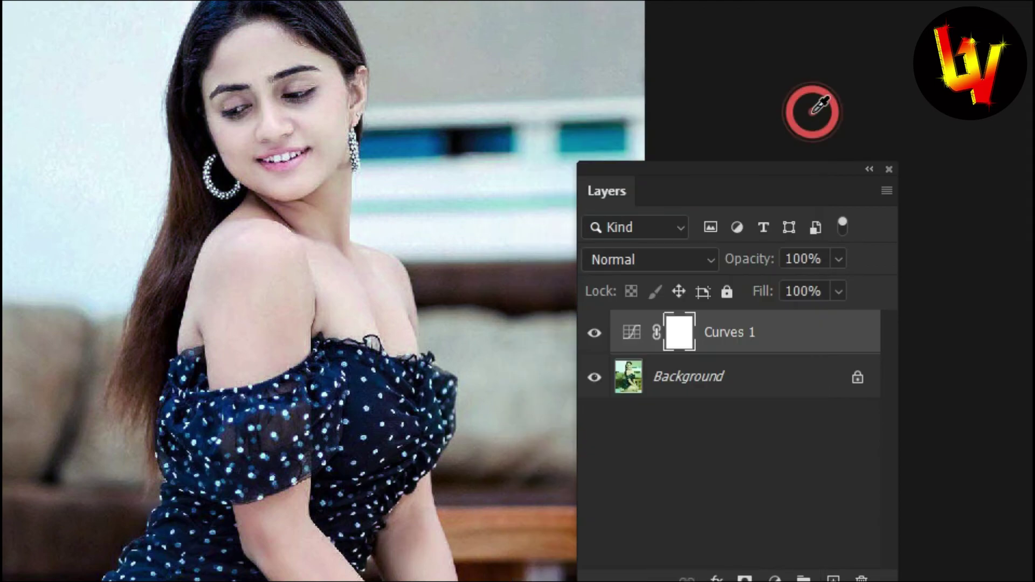
alt+click(594, 378)
alt+click(593, 379)
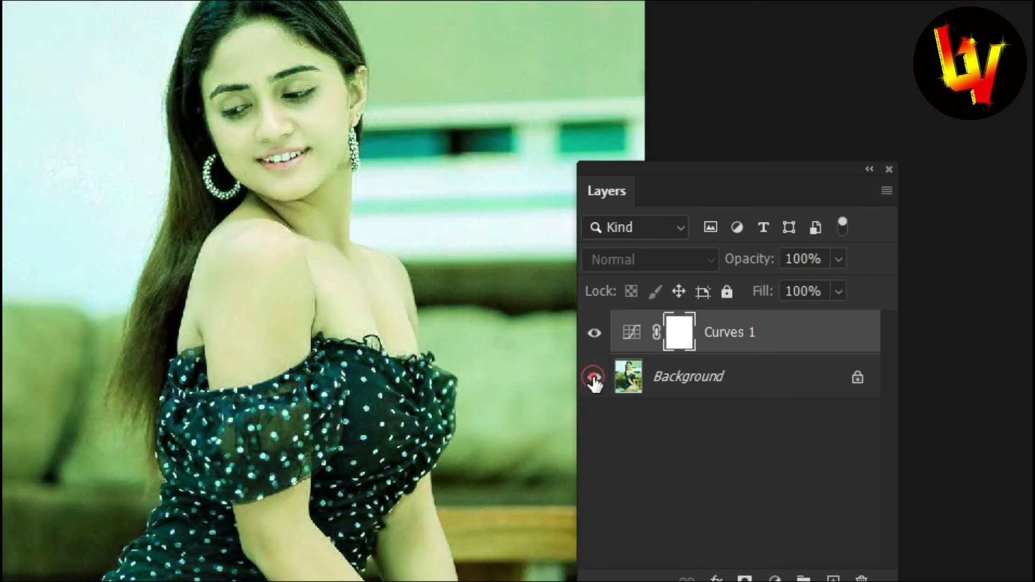